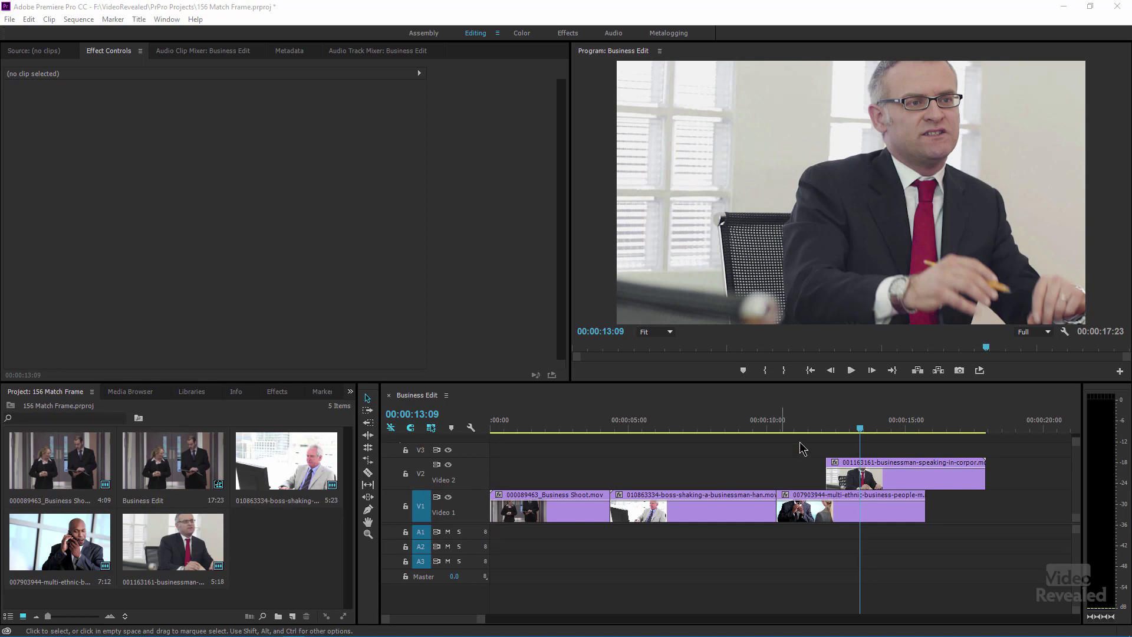
Play from about 10 seconds and move the red-tie clip onto Video 1 after the third clip
left_click(789, 409)
key("space")
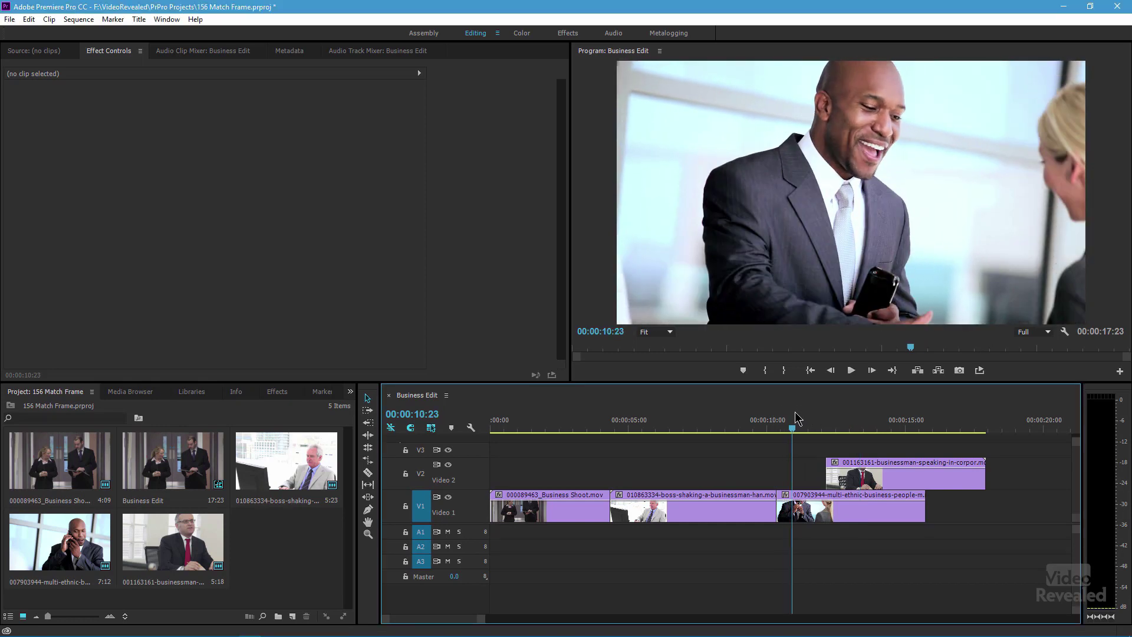
left_click_drag(942, 473, 1041, 473)
left_click(842, 421)
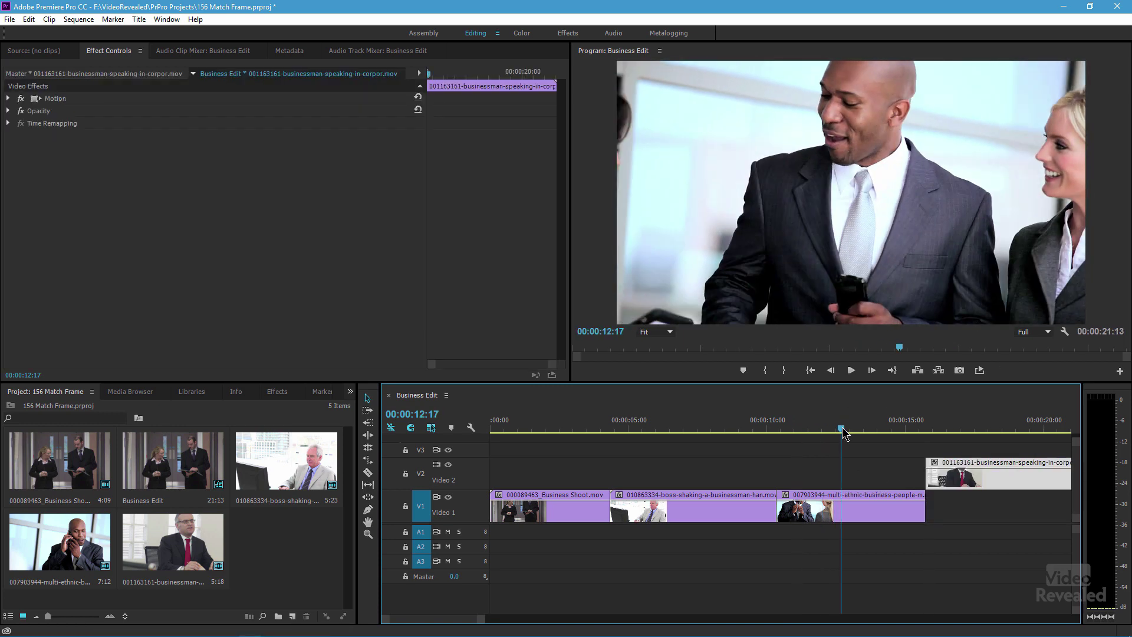
left_click_drag(963, 474, 957, 505)
Match Frame the third clip at 13:15 to load its source frame
left_click_drag(847, 425, 866, 425)
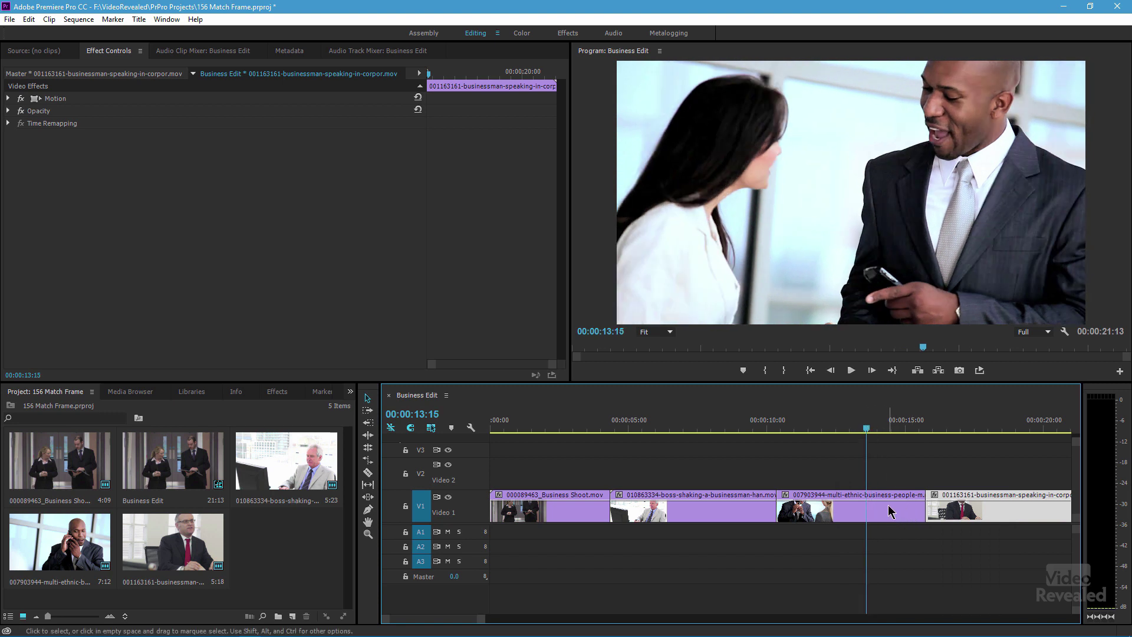
left_click(889, 512)
key("f")
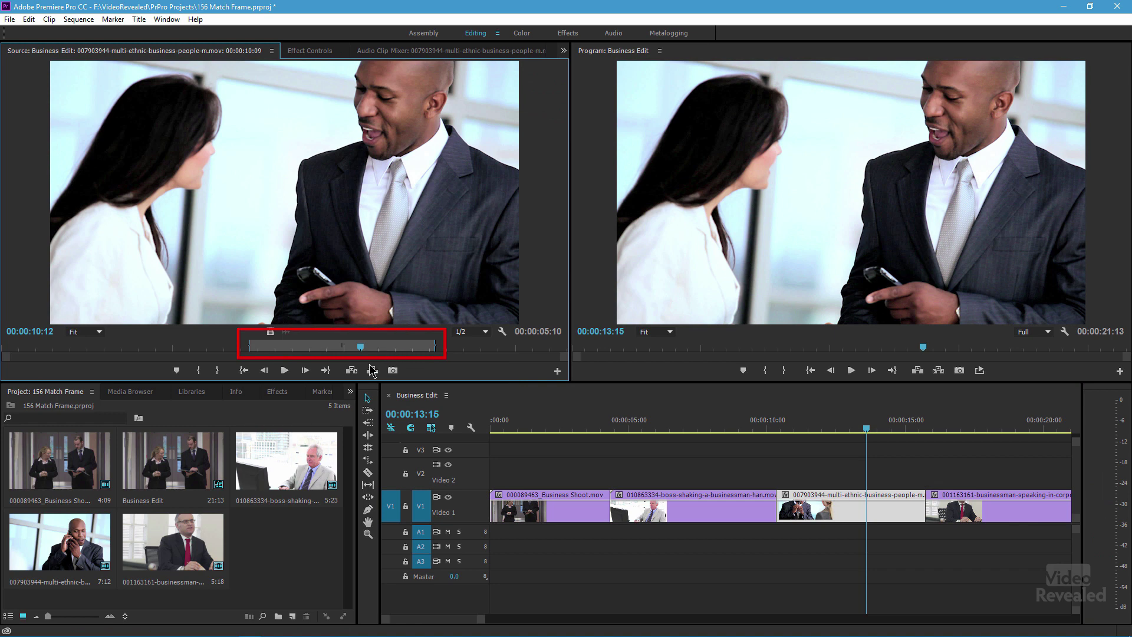
mouse_move(557, 358)
left_mouse_down()
mouse_move(340, 362)
mouse_move(635, 353)
left_mouse_up()
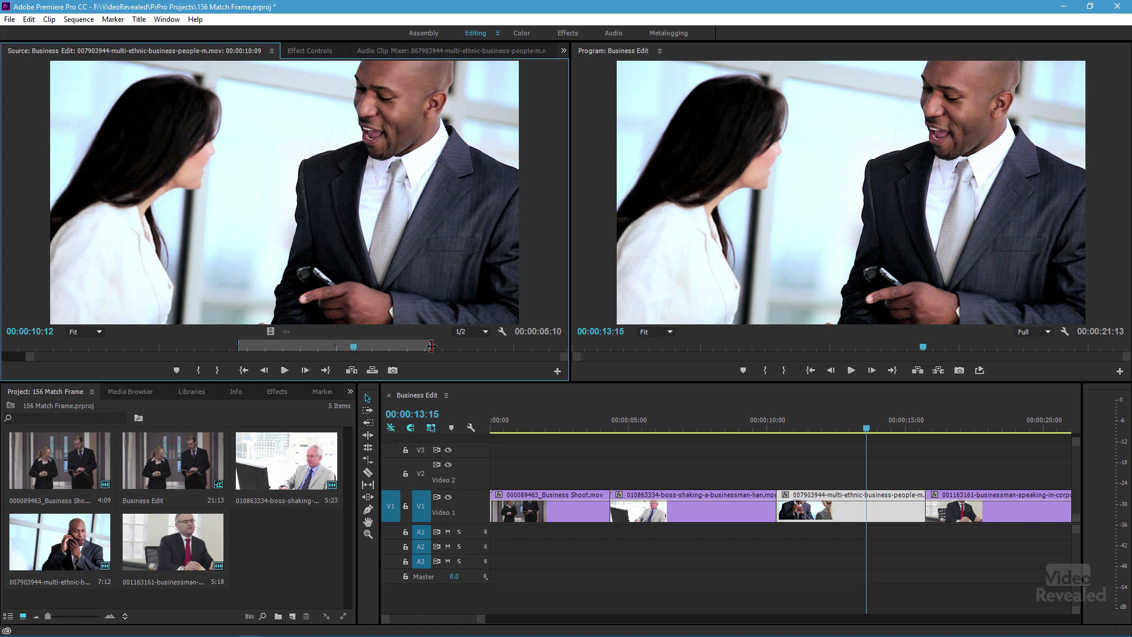
left_click_drag(431, 346, 426, 346)
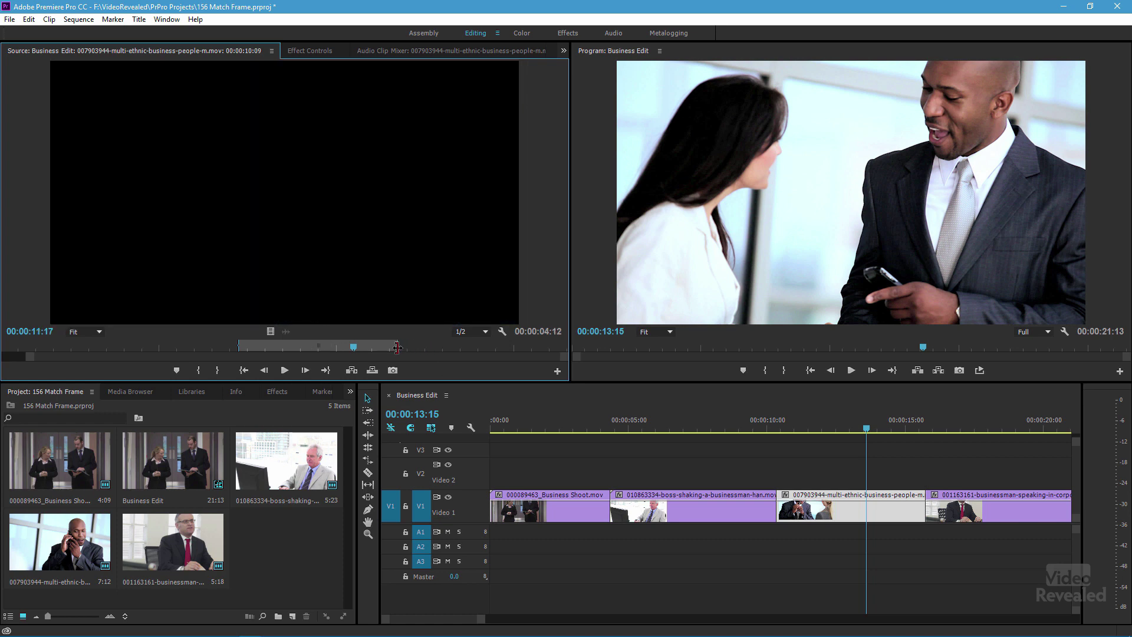
left_click_drag(365, 348, 361, 347)
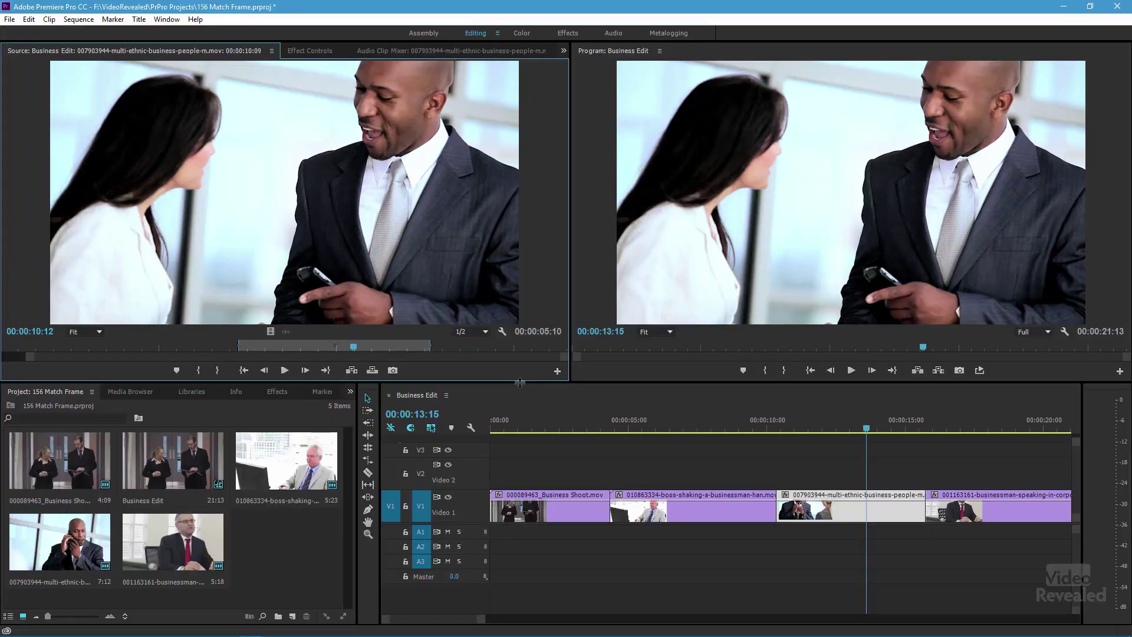
Match Frame the laughing-man shot at 10:20 and set the source out point for a 3:14 range
left_click_drag(834, 420, 792, 417)
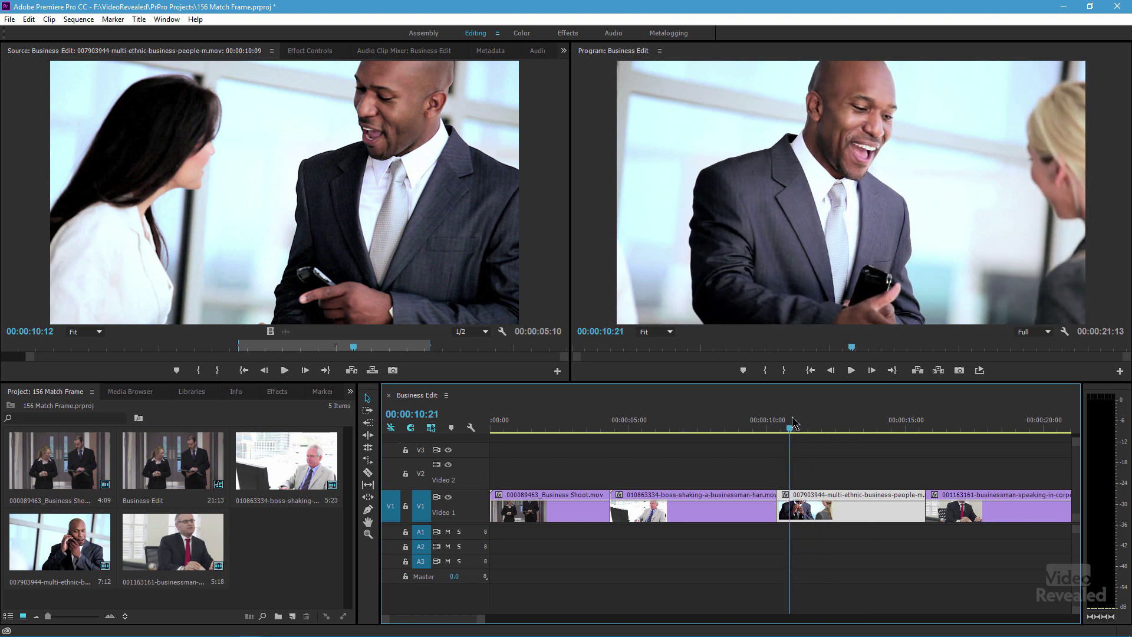
key("f")
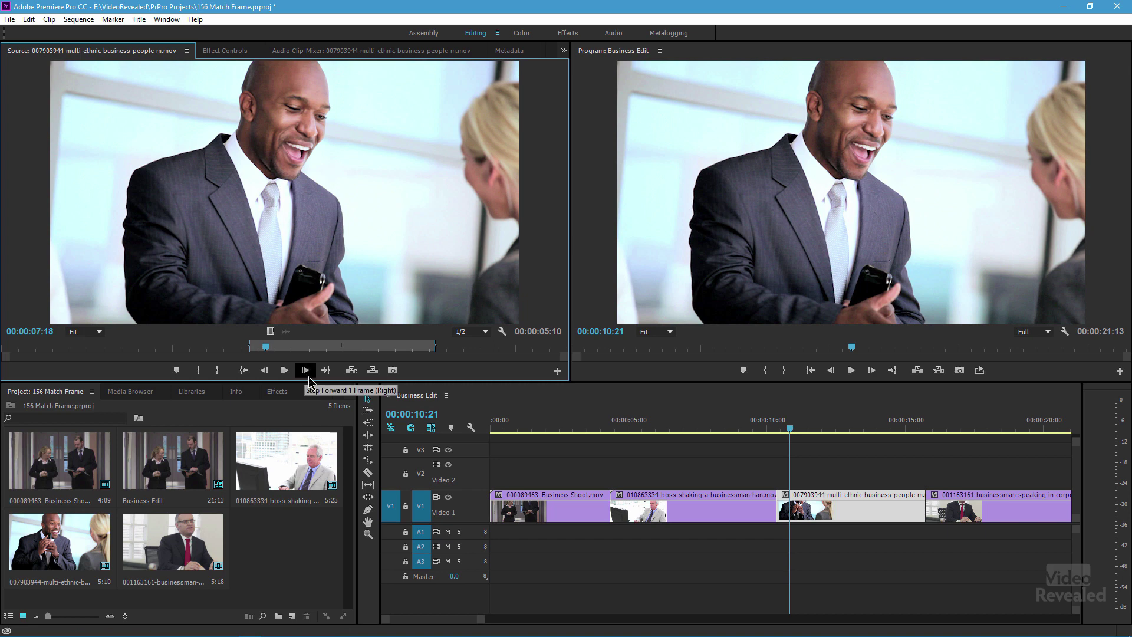
left_click_drag(436, 348, 307, 348)
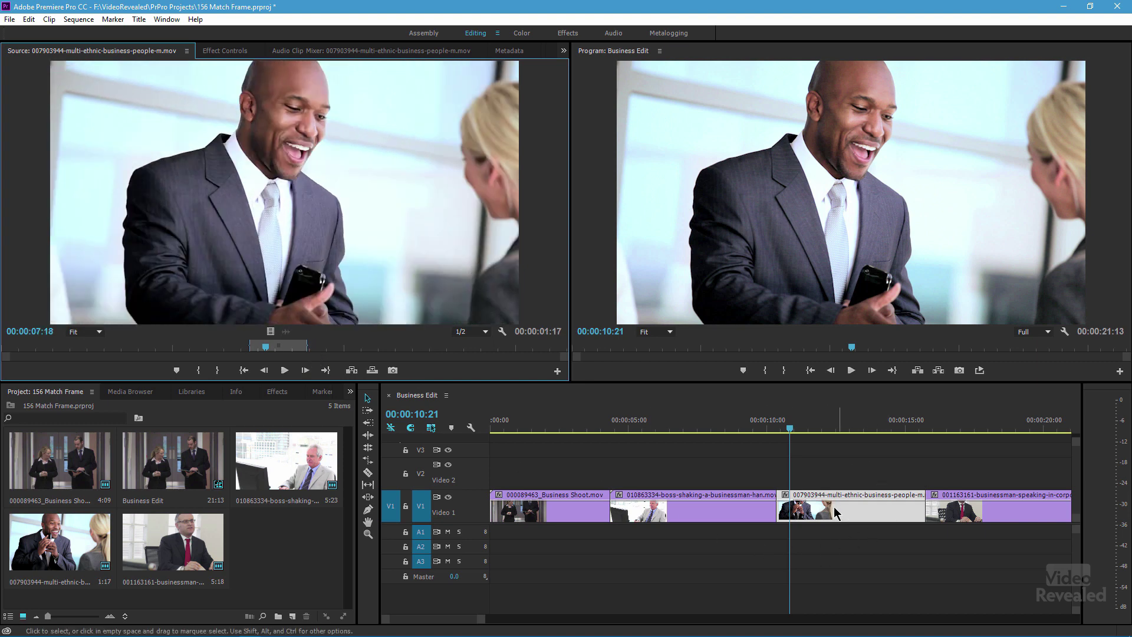
left_click_drag(307, 348, 372, 347)
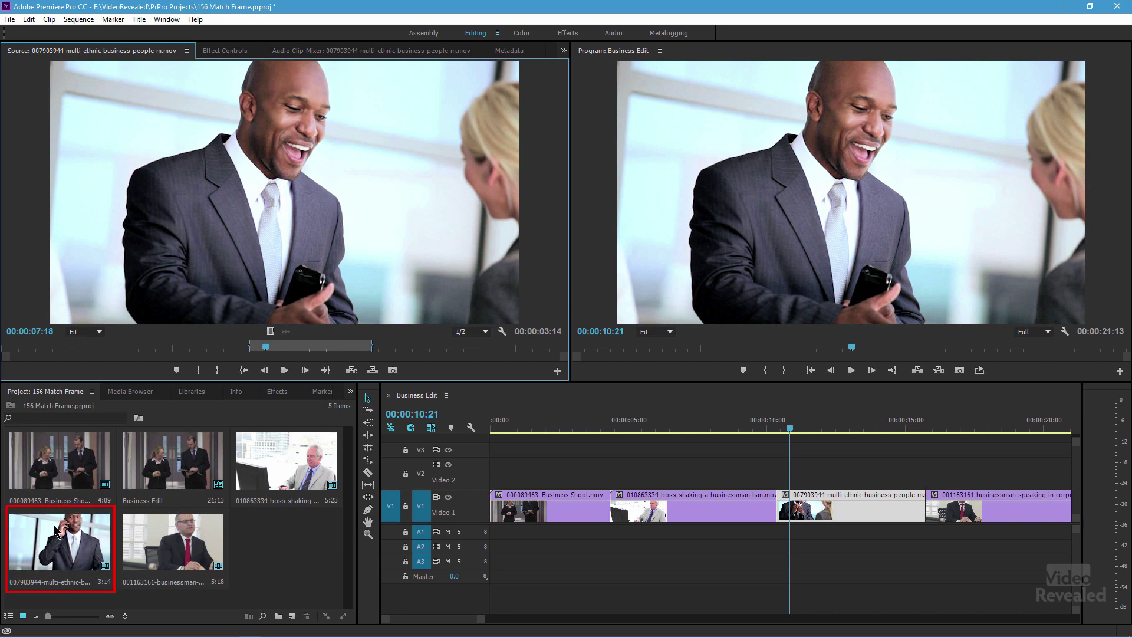
Mark a source range on the phone-call shot, with the out point at 04:15
left_click_drag(250, 349, 36, 340)
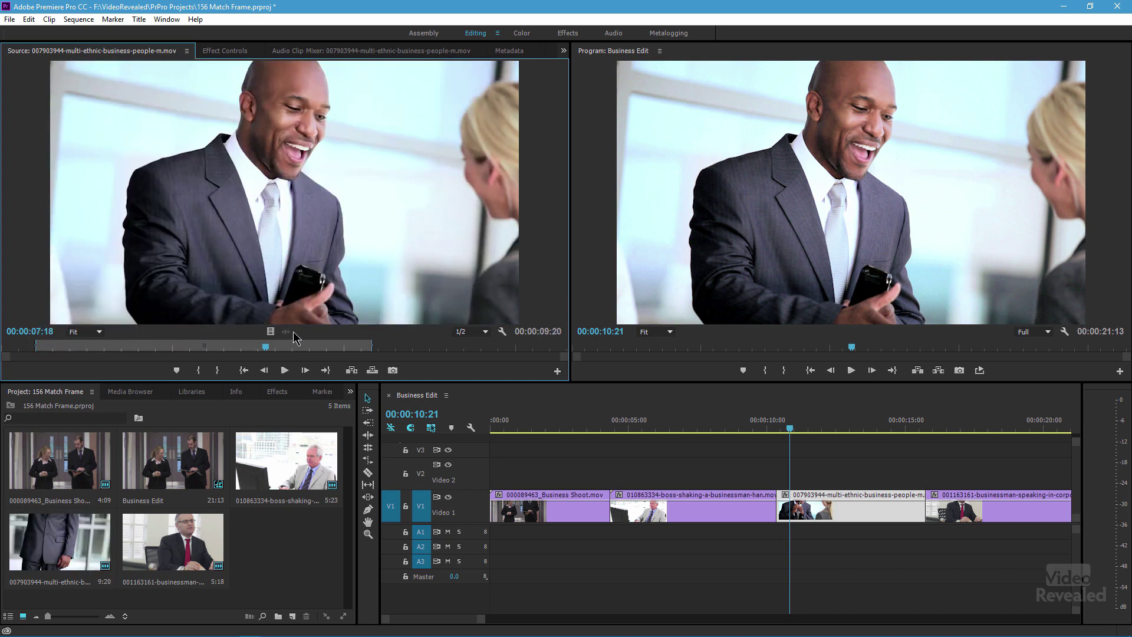
left_click_drag(263, 350, 161, 354)
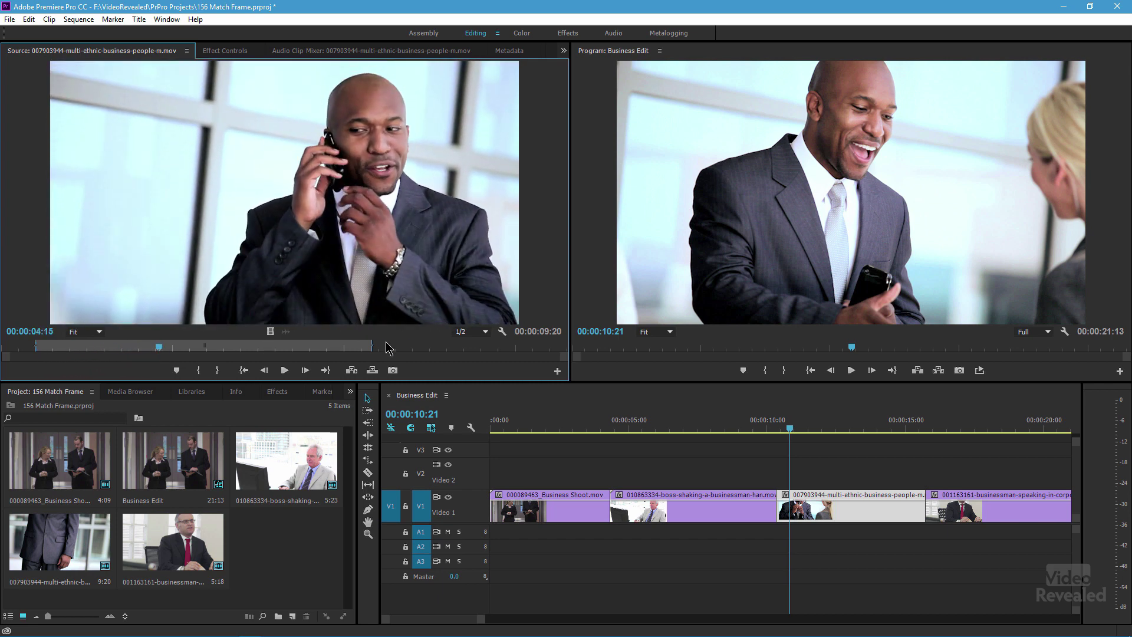
key("o")
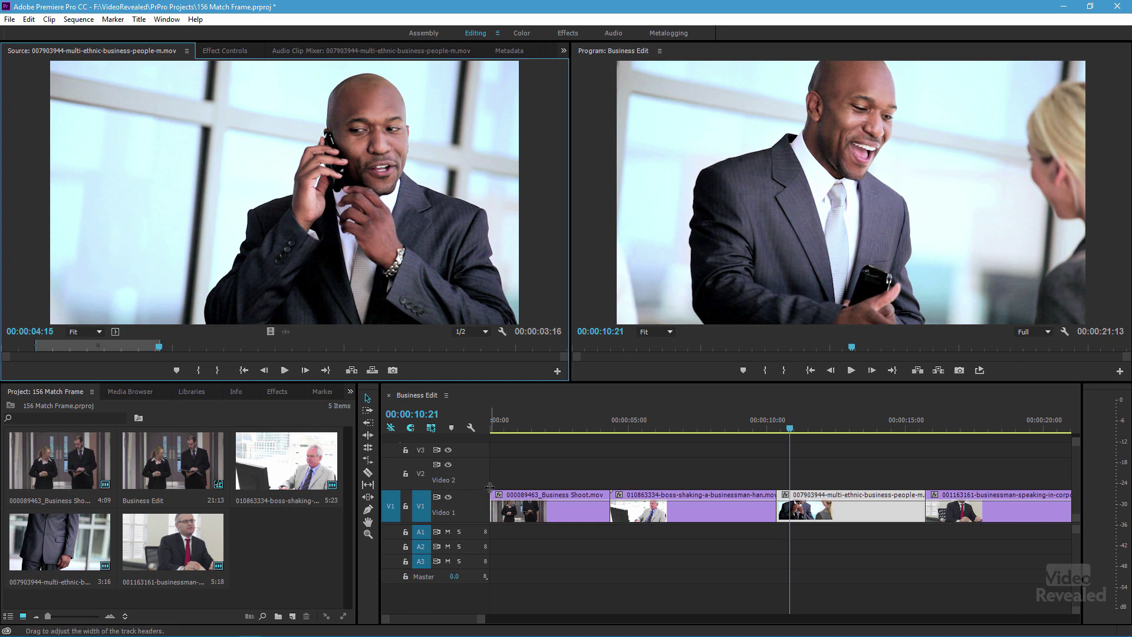
Ctrl-drag the marked range to the start of Video 1 as an insert edit, then play it back
left_click_drag(374, 239, 482, 500)
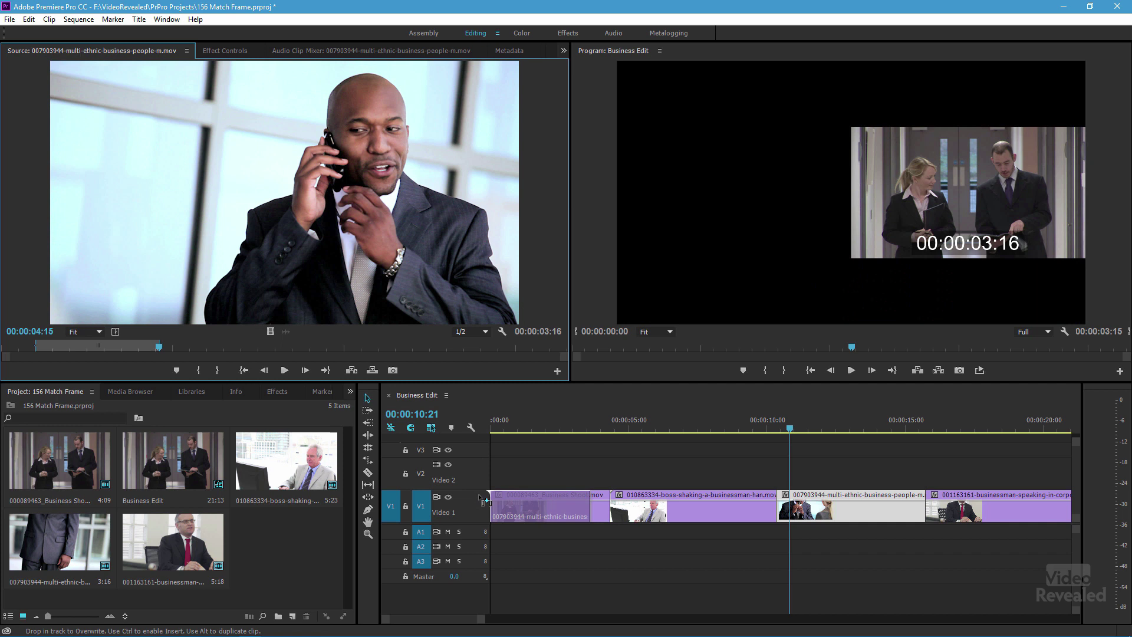
left_click_drag(483, 500, 483, 500)
key("ctrl")
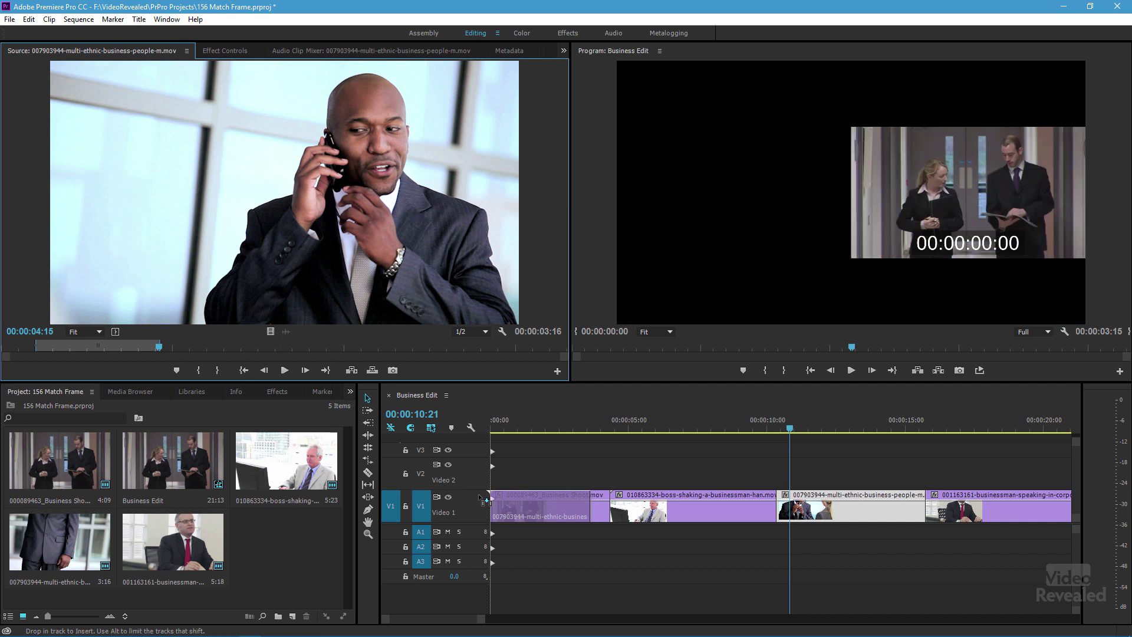
left_click_drag(483, 500, 482, 500)
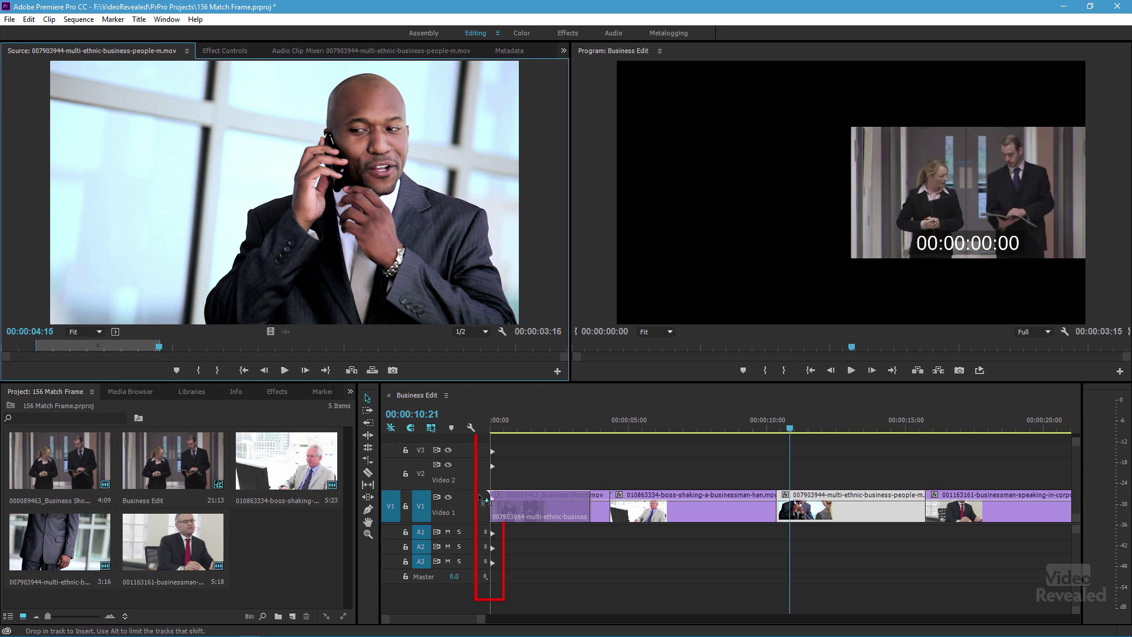
left_click_drag(483, 500, 483, 500)
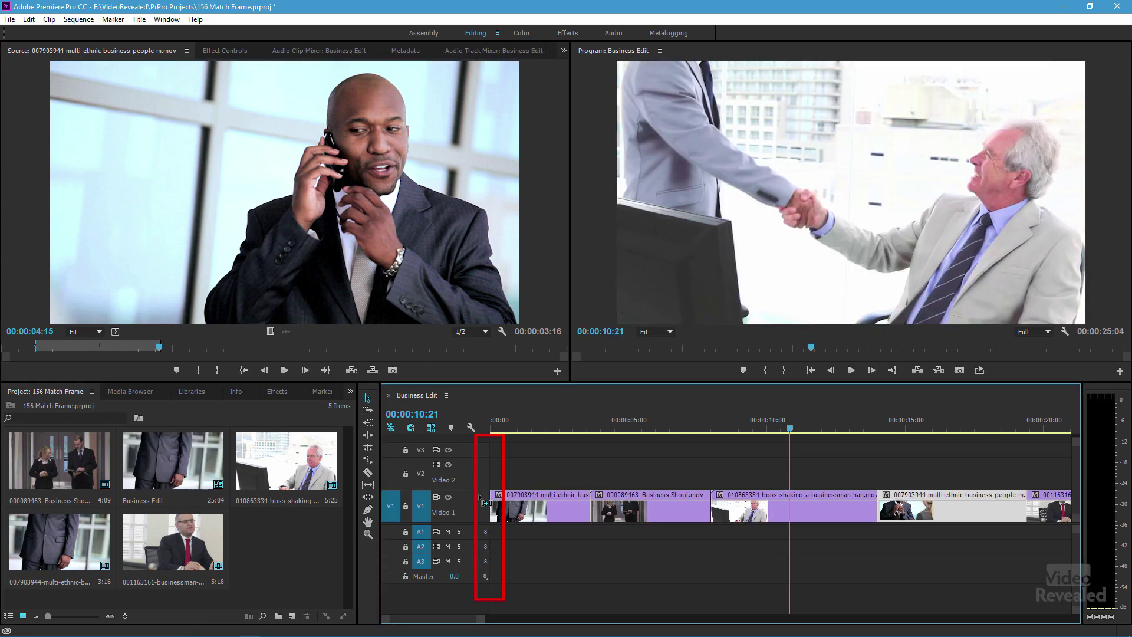
key("Home")
key("space")
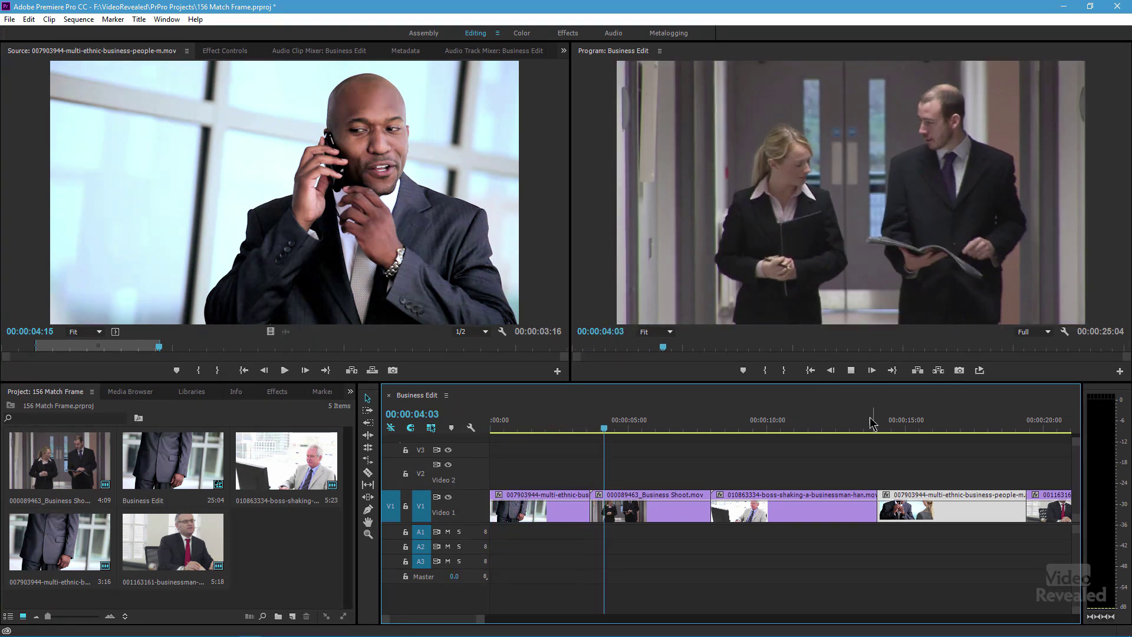
left_click(861, 434)
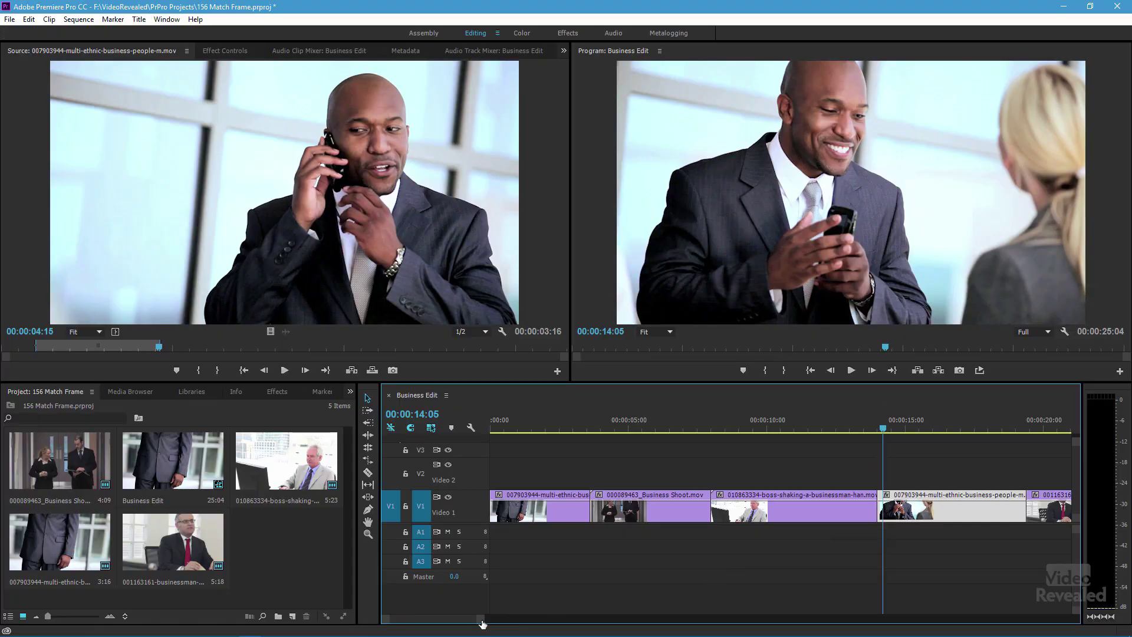
Lift the red-tie clip from the end of Video 1 onto Video 2 above the last clip, shortening the sequence to 21:16
left_click_drag(482, 624, 509, 624)
left_click_drag(913, 513, 852, 484)
left_click_drag(757, 430, 813, 431)
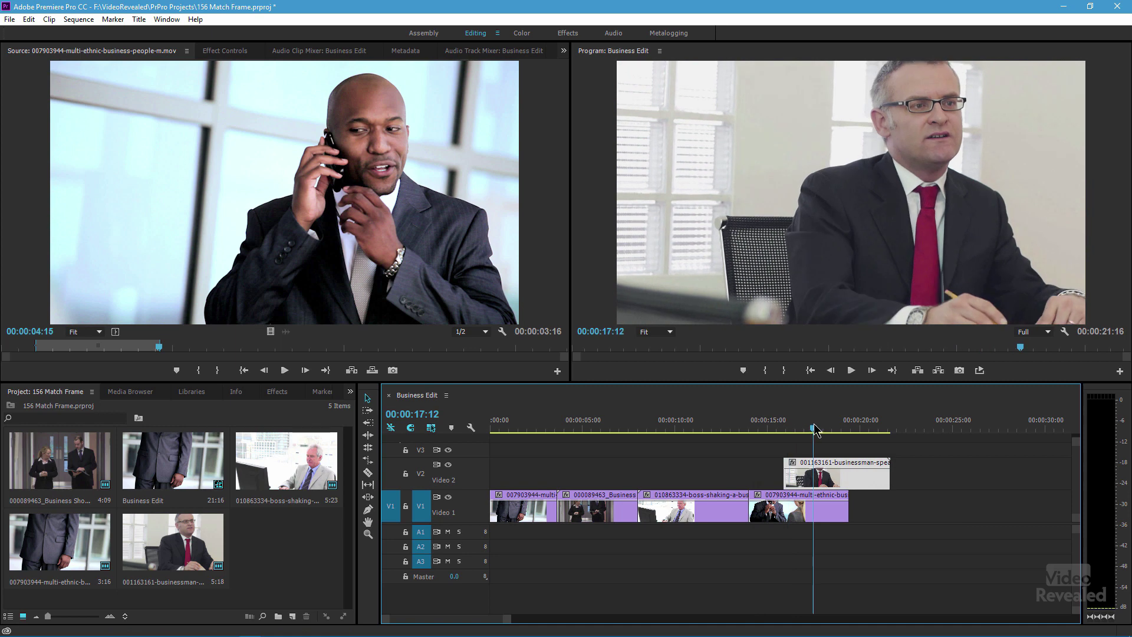
Match Frame the multi-ethnic business clip on V1, toggling V2's visibility off and on to compare
left_click(825, 558)
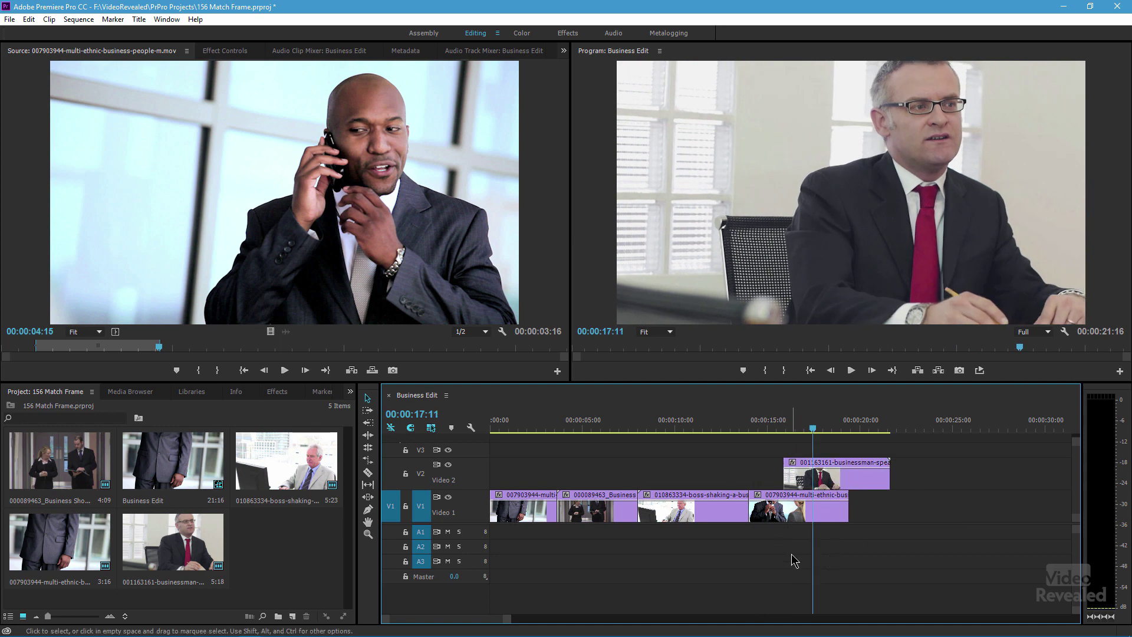
key("f")
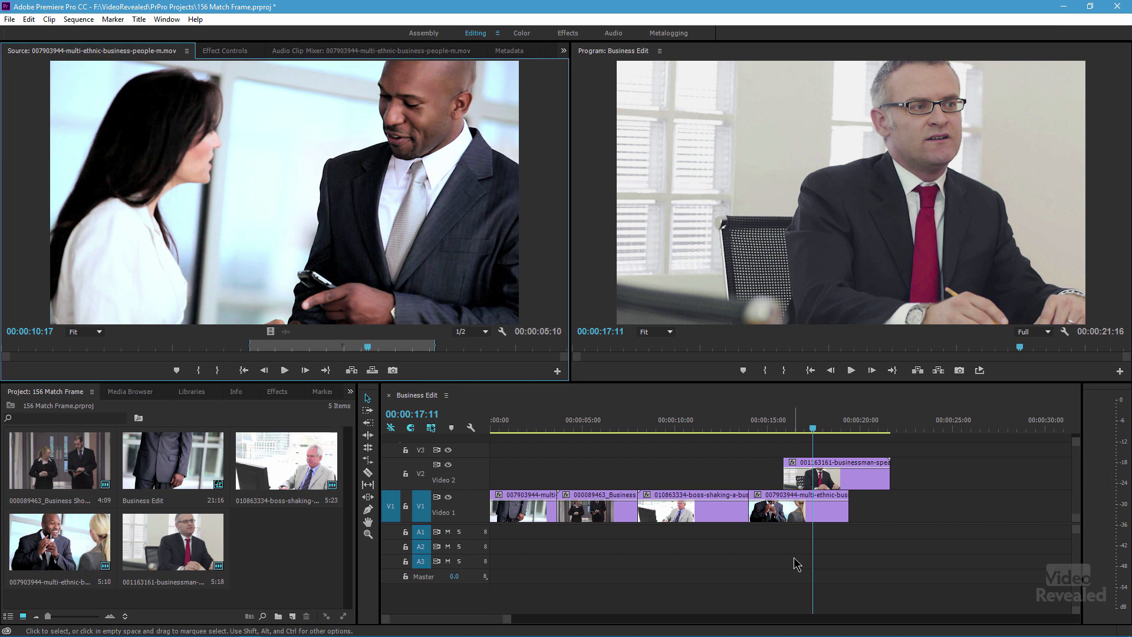
left_click(448, 465)
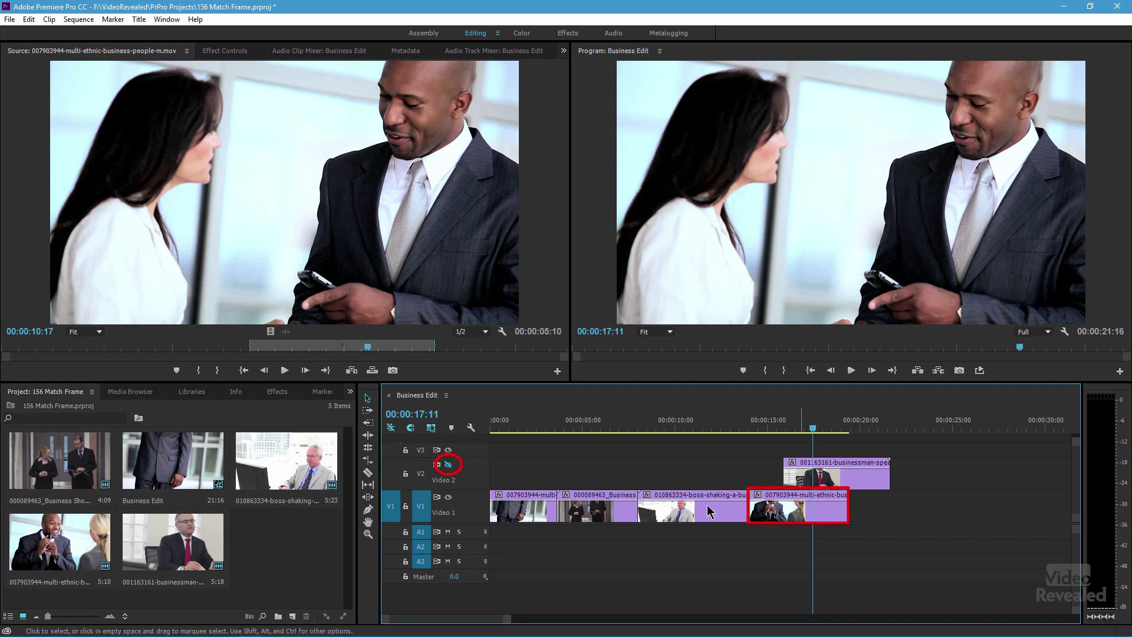
left_click(449, 466)
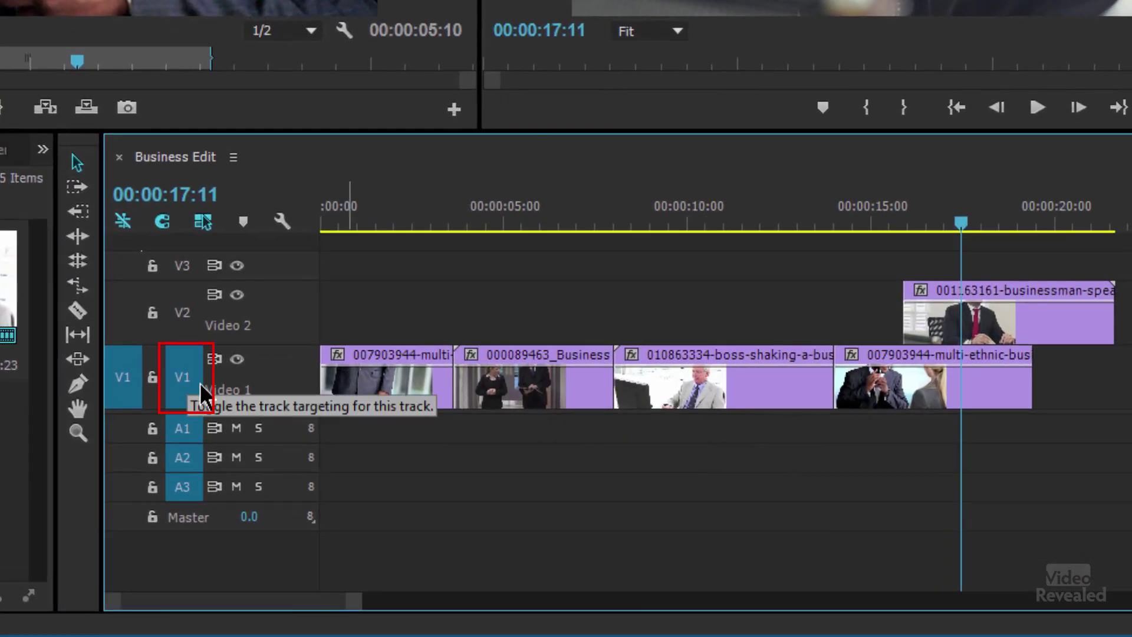
Target only V2 and Match Frame the businessman-speaking clip at source frame 09:23
left_click(183, 387)
left_click(185, 319)
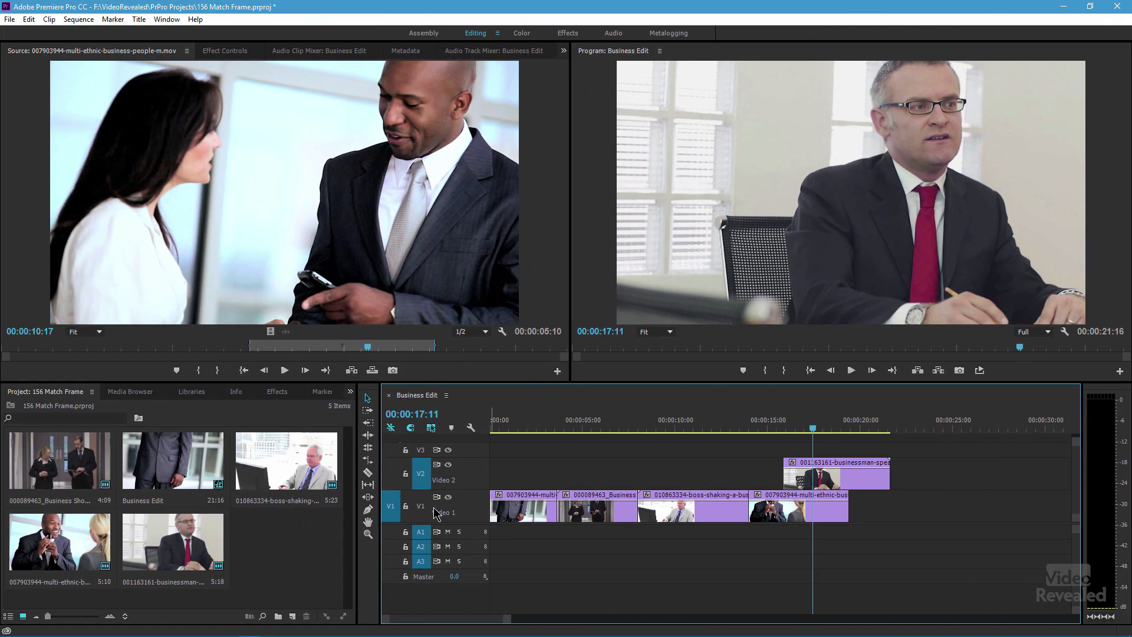
key("f")
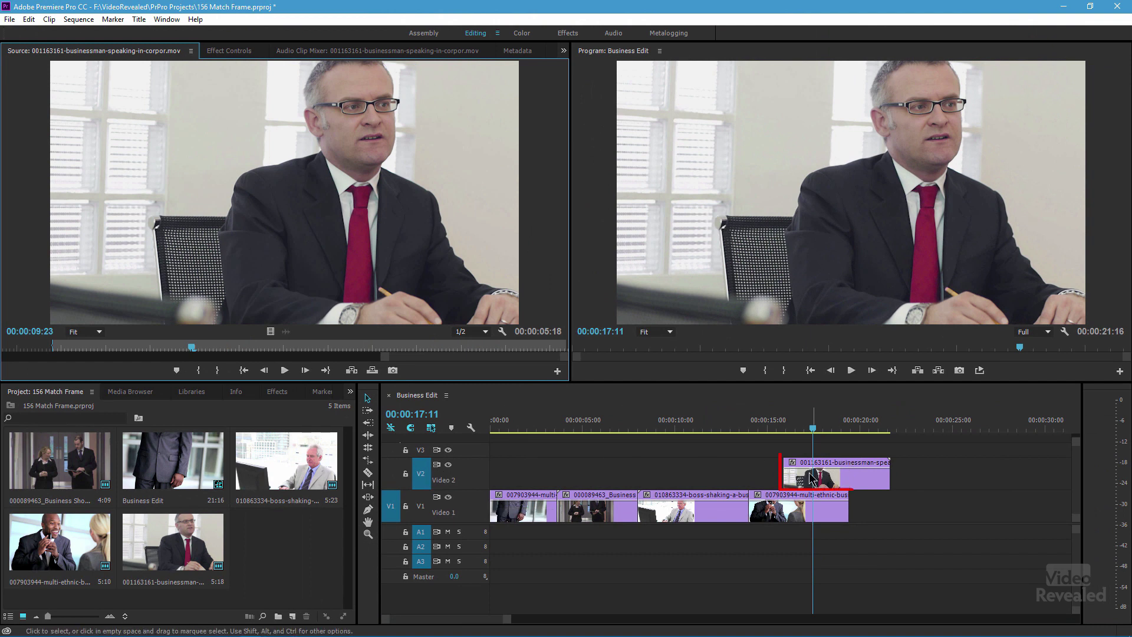
Restore V1 track targeting and bring the playhead back onto the hallway clip
left_click(420, 507)
left_click(422, 479)
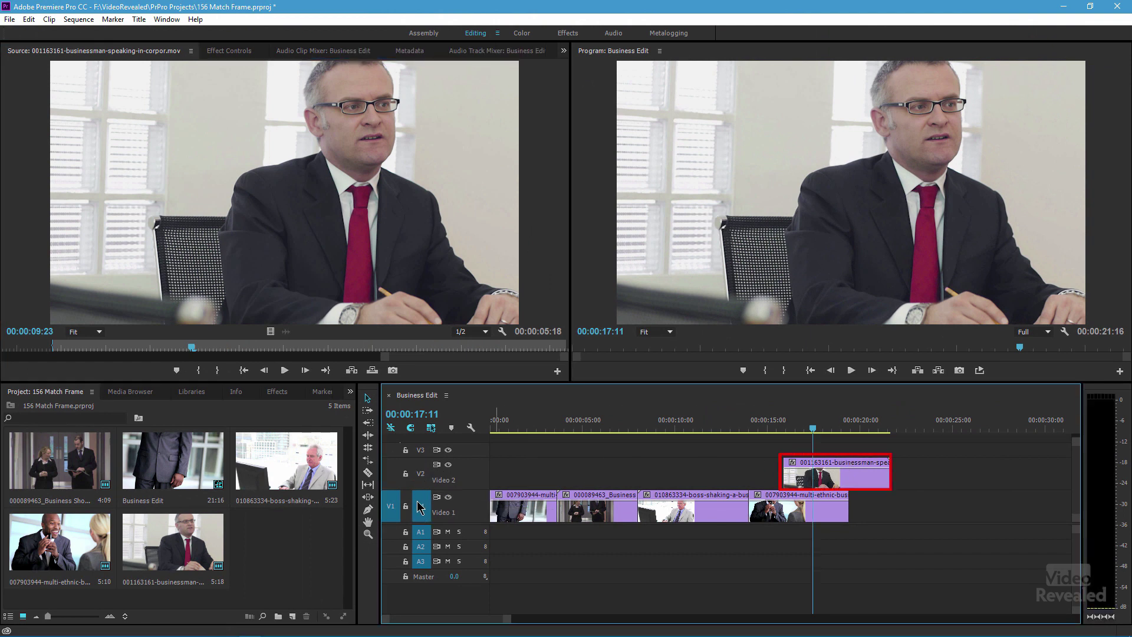
left_click(424, 512)
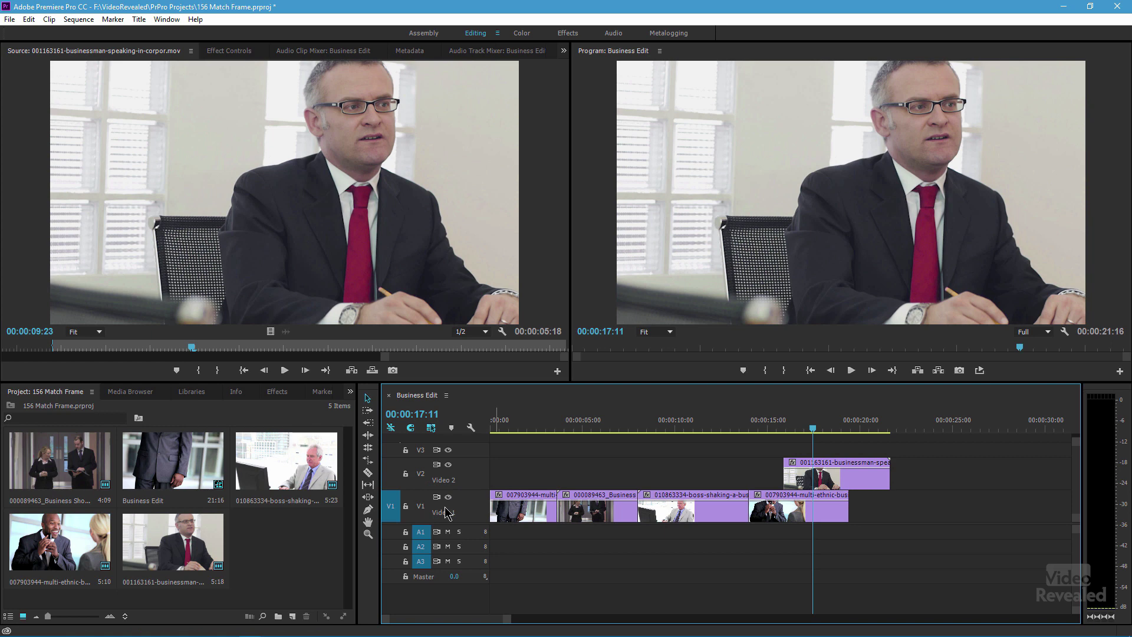
left_click(839, 429)
left_click_drag(856, 429, 796, 431)
left_click_drag(816, 429, 569, 429)
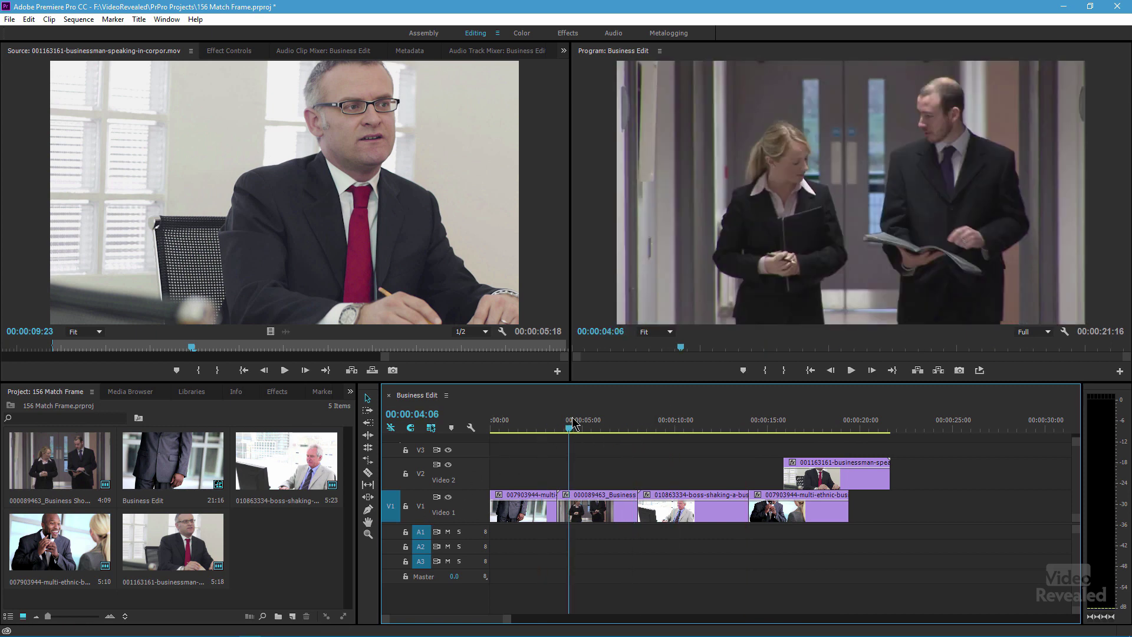
left_click(421, 512)
Match Frame the Business Shoot clip on V1, then the businessman clip on V2
key("f")
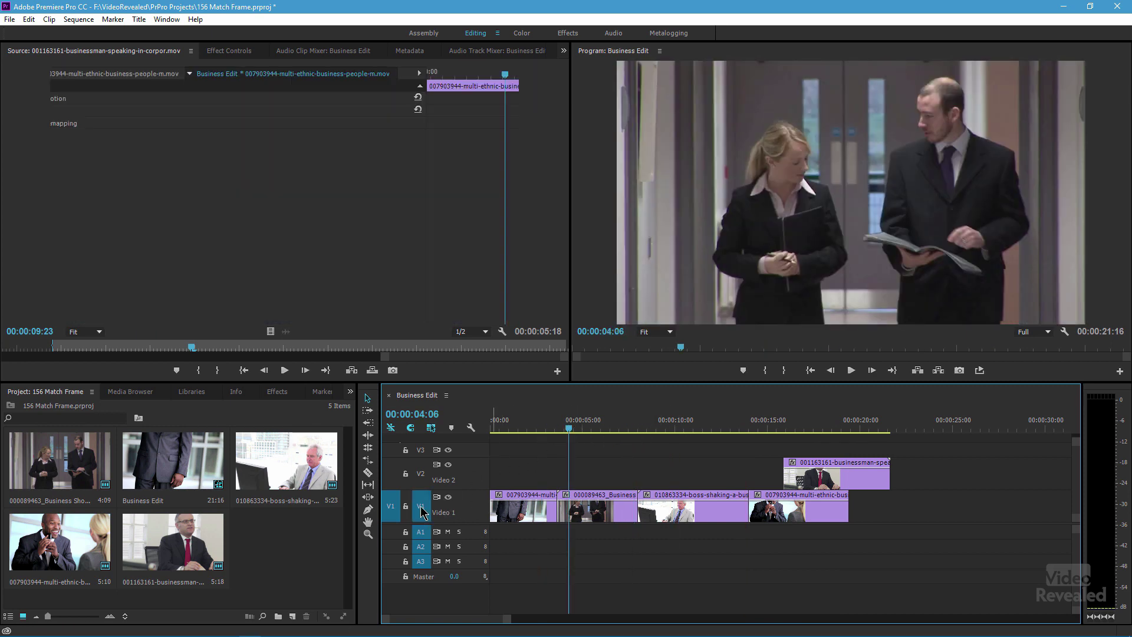
left_click(851, 479)
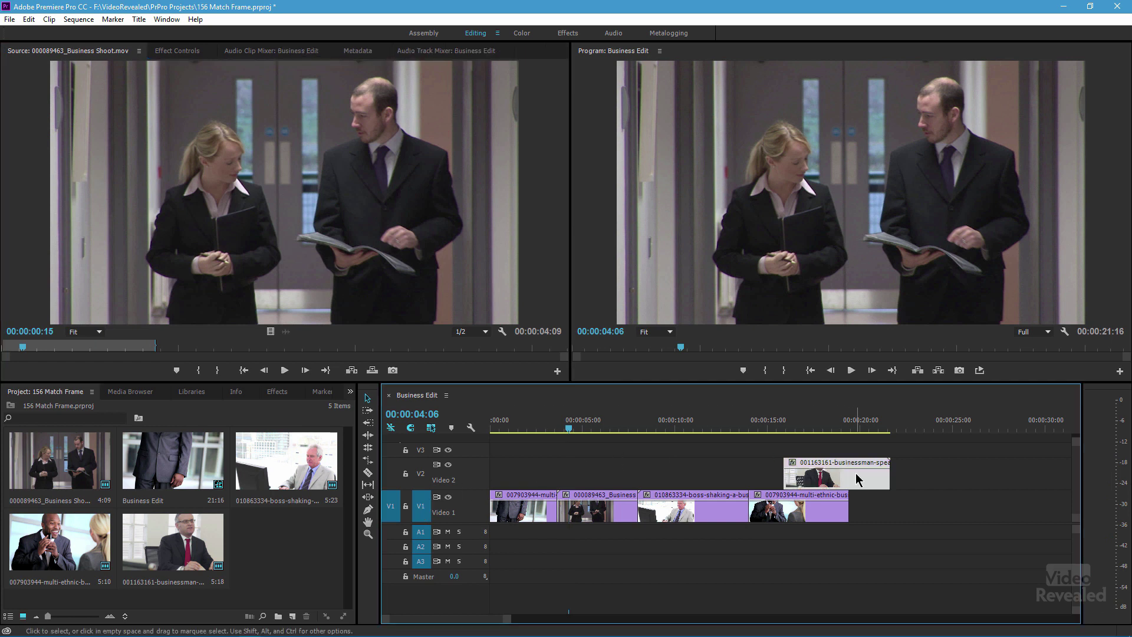
left_click(820, 414)
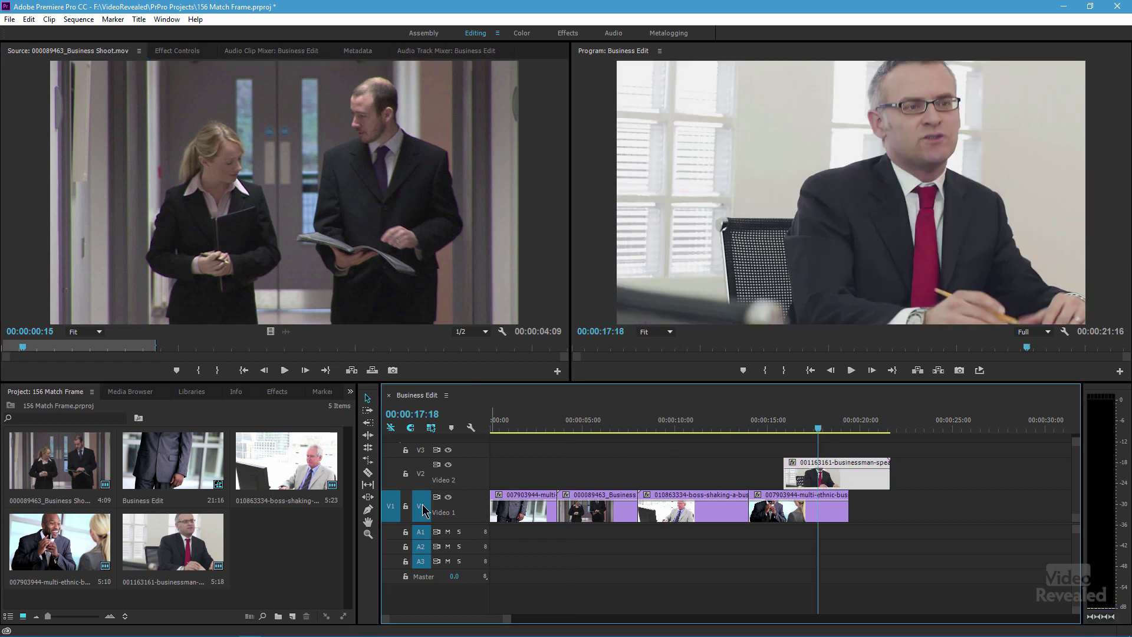
key("f")
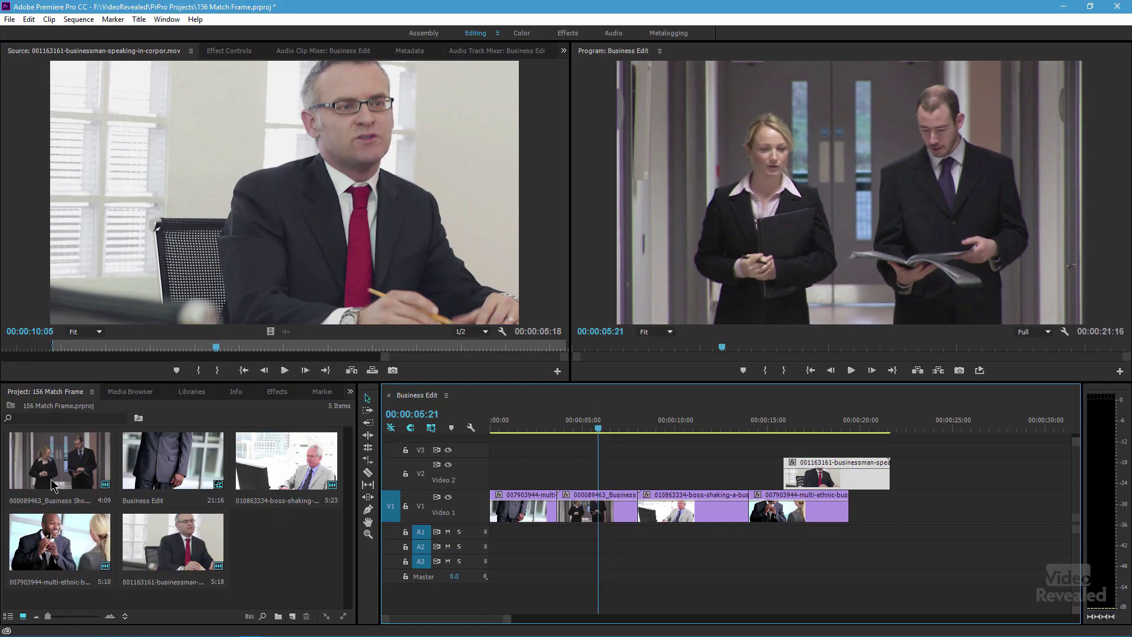
Reverse Match Frame the Business Shoot source at about 2 seconds to find it in the sequence
left_click(501, 421)
left_click_drag(501, 421, 509, 422)
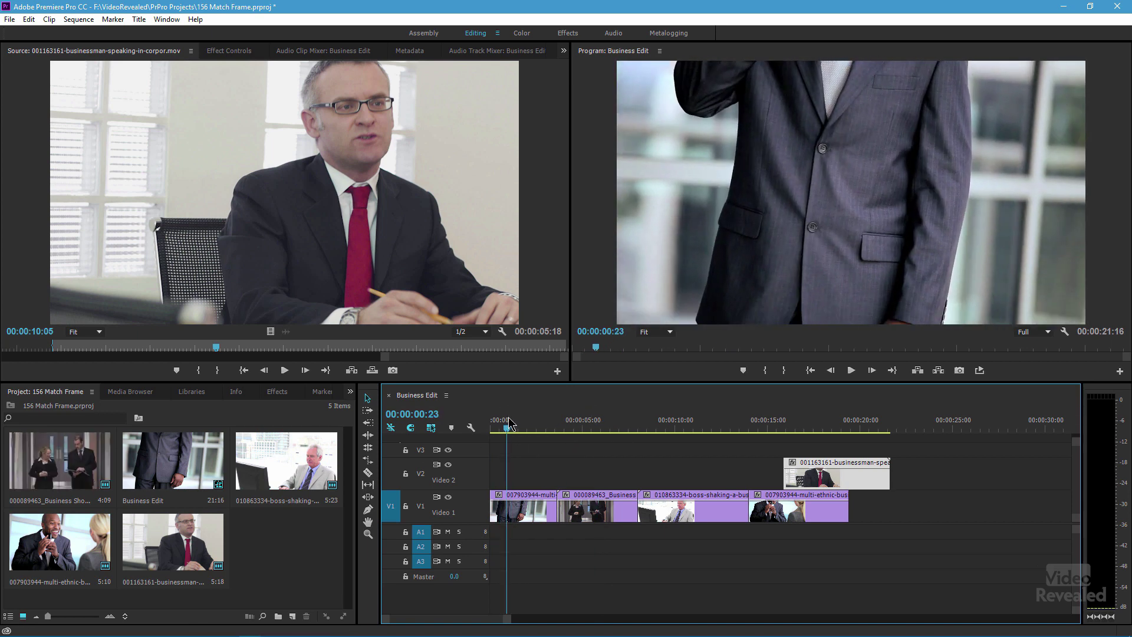
double_click(69, 471)
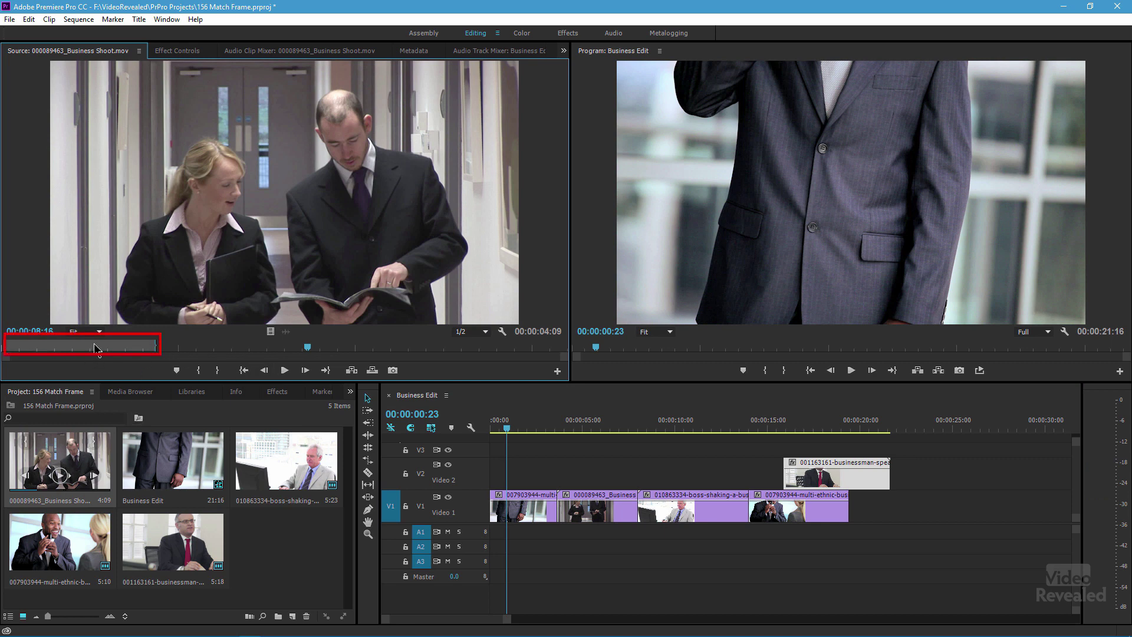
left_click_drag(71, 351, 81, 349)
key("shift+r")
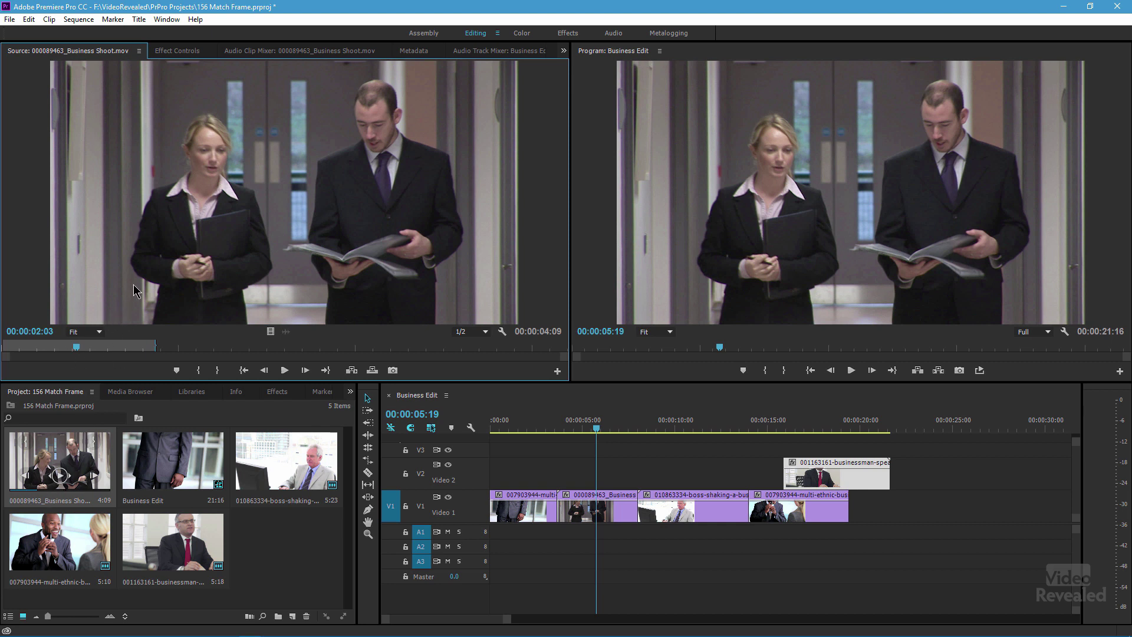
left_click_drag(94, 347, 111, 347)
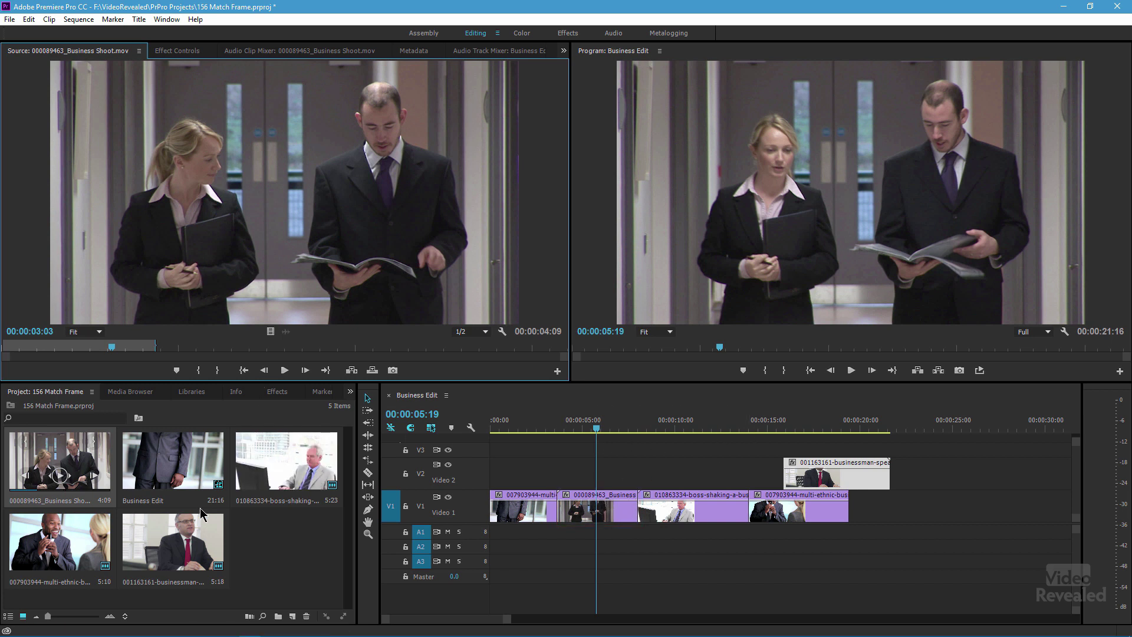
Reverse Match Frame the businessman-speaking source at 11:12, jumping the sequence to 18:24
double_click(186, 534)
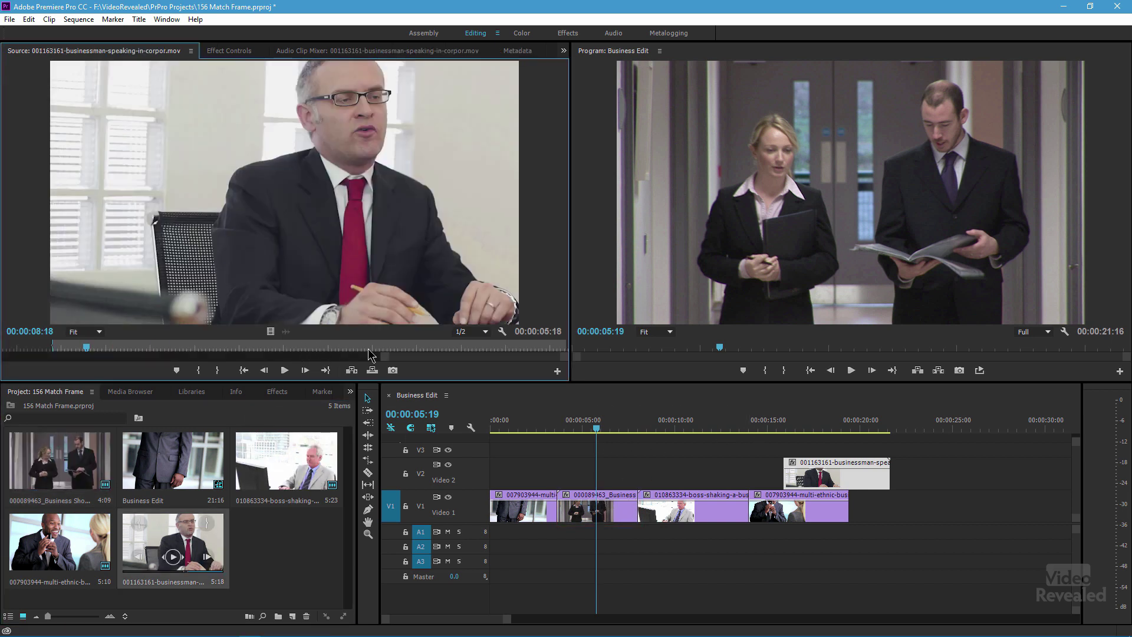
left_click_drag(417, 346, 331, 353)
key("shift+r")
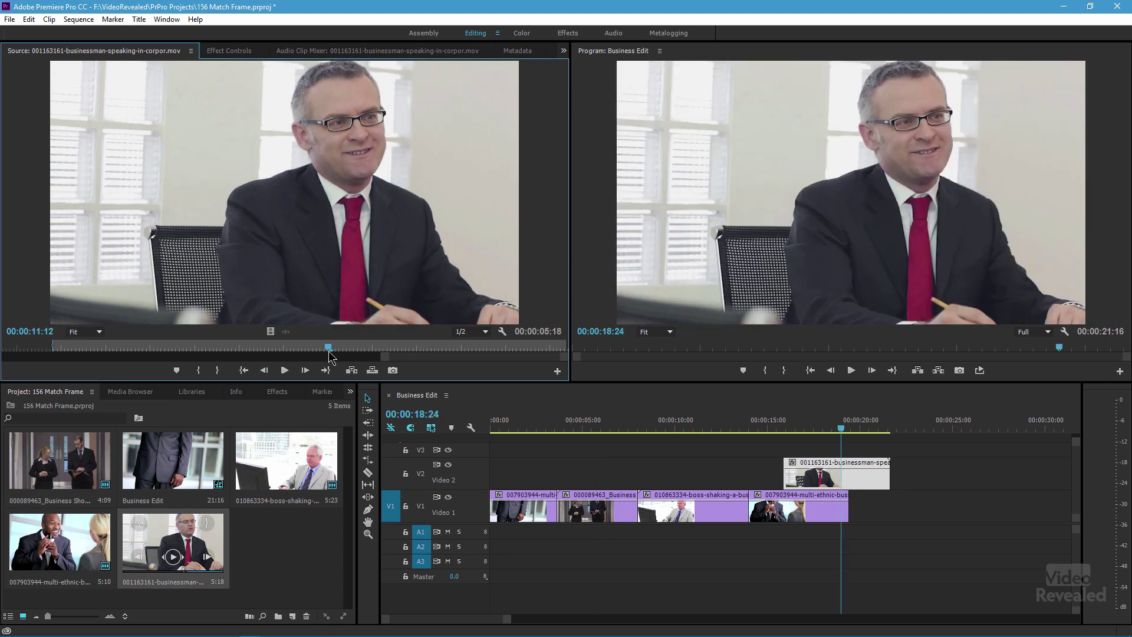